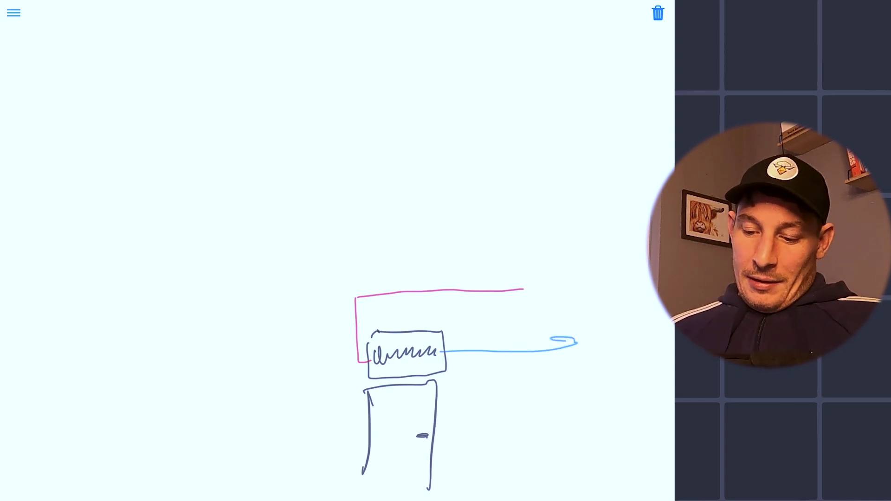
Add arrowheads to the pink and blue lines and start a PLC box near the top.
left_click_drag(528, 274, 546, 301)
left_click_drag(369, 366, 408, 347)
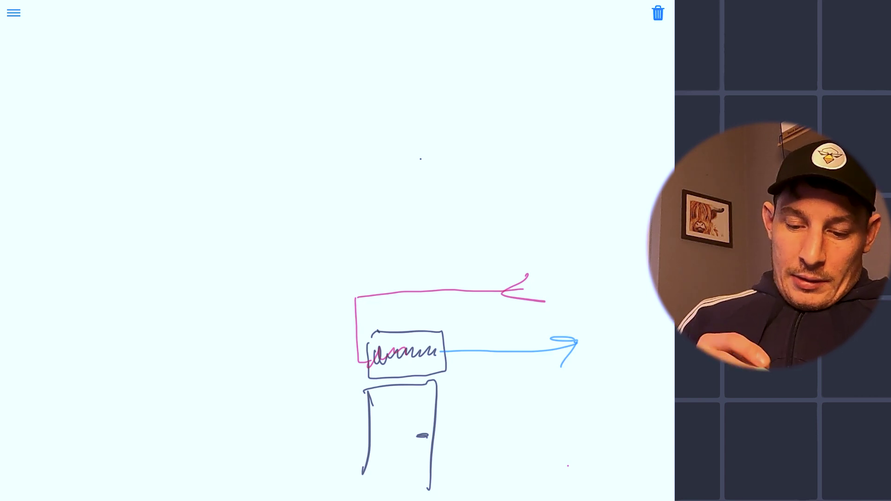
left_click_drag(430, 34, 430, 34)
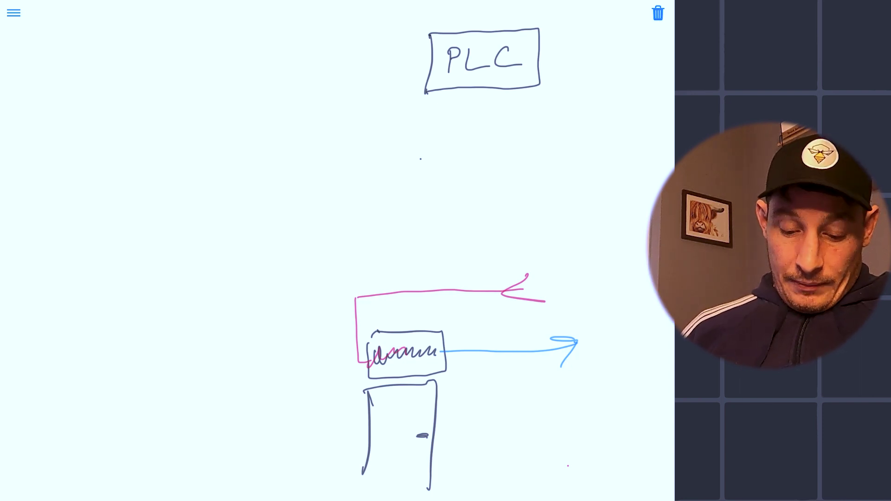
Draw a square with a smaller inner square left of the door and write 'Switch' beneath it.
left_click_drag(283, 336, 288, 372)
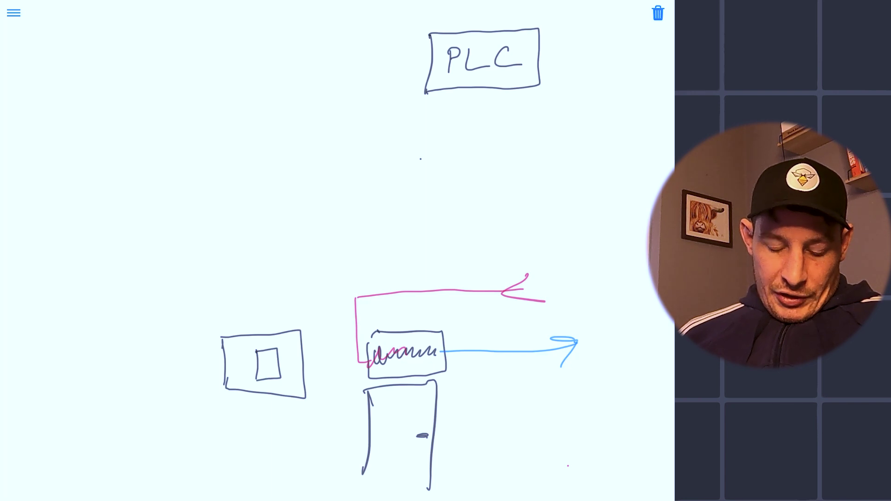
left_click(232, 404)
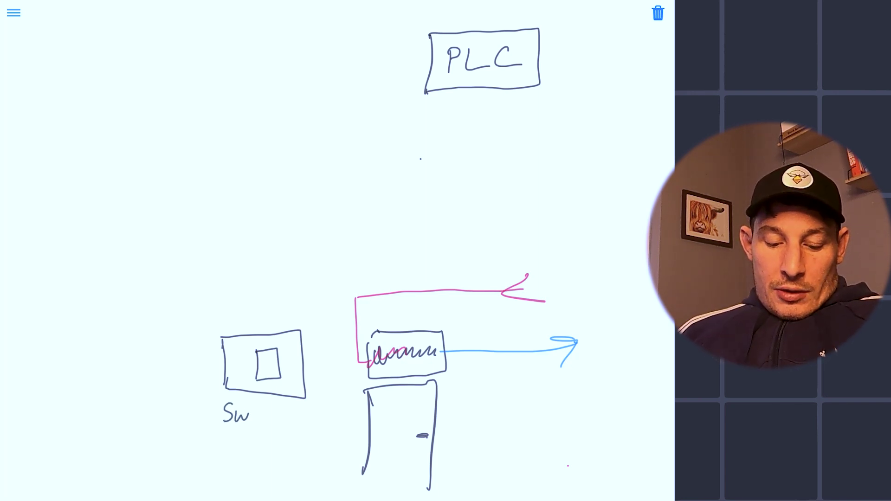
left_click_drag(285, 414, 297, 421)
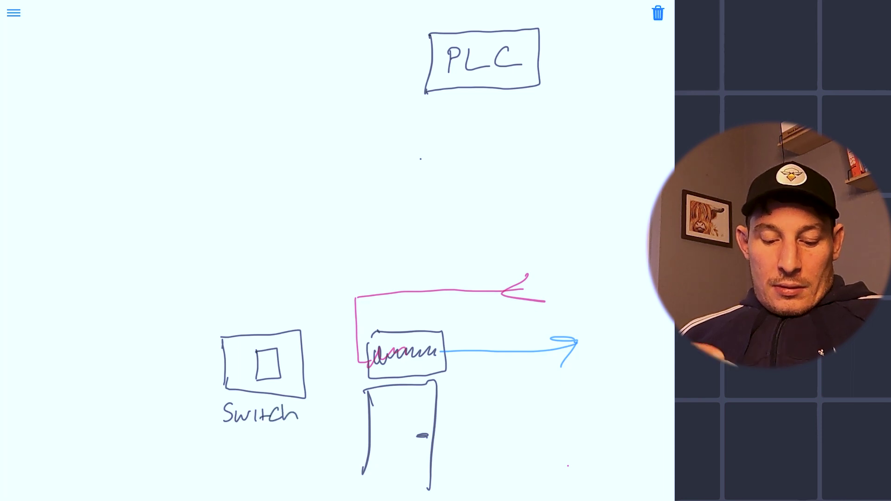
left_click_drag(164, 34, 168, 41)
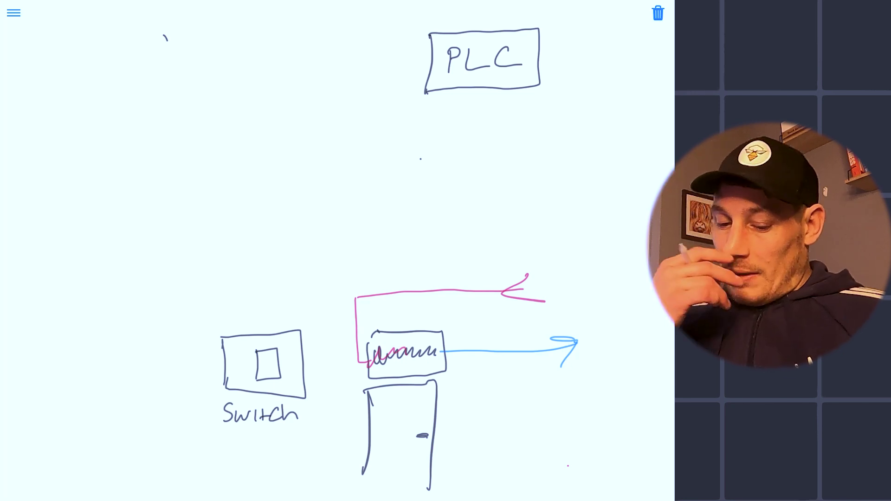
Draw a top-left clock face, shade 9-to-4 green, and mark 9, 12, 4 and MON-FRI.
left_click_drag(166, 36, 133, 49)
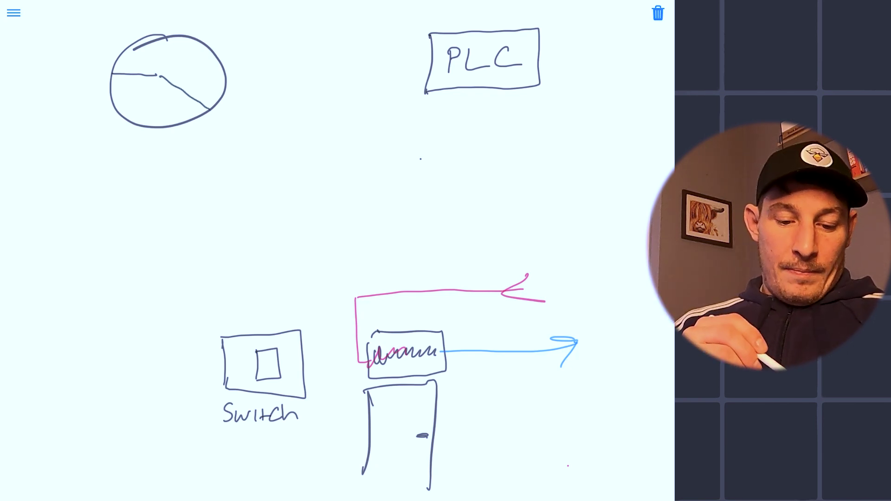
left_click_drag(136, 65, 212, 99)
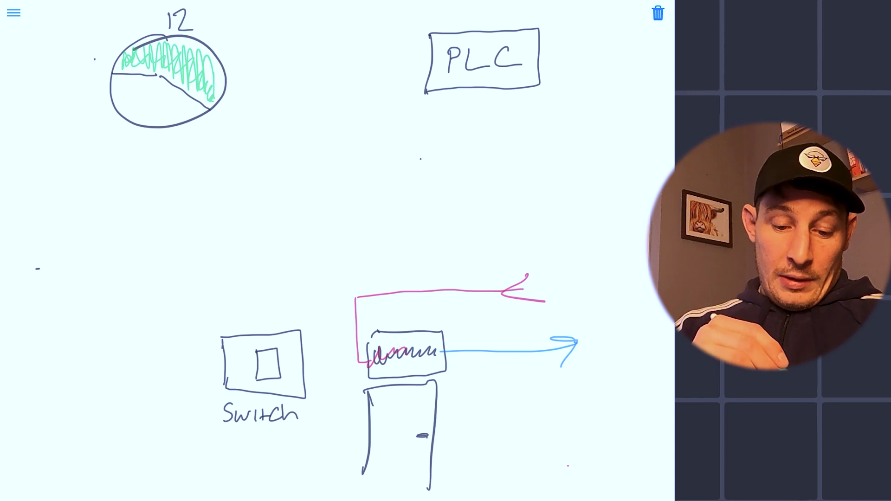
left_click_drag(98, 57, 96, 58)
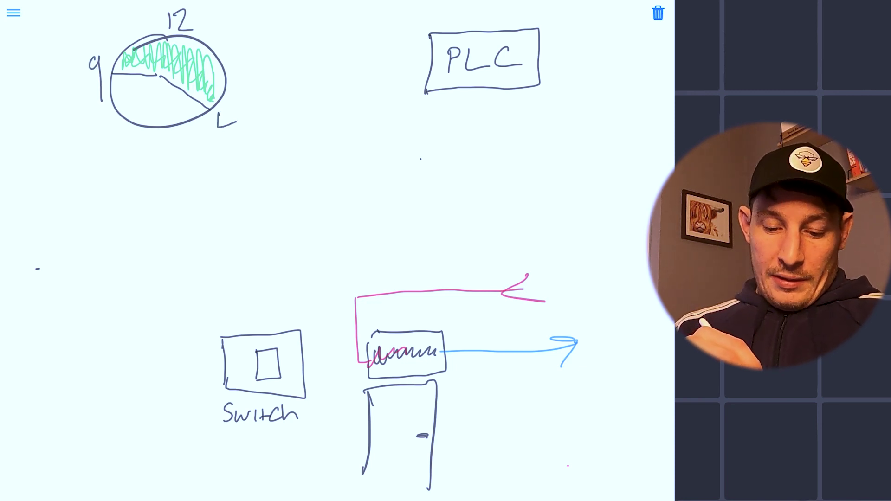
left_click_drag(85, 147, 86, 169)
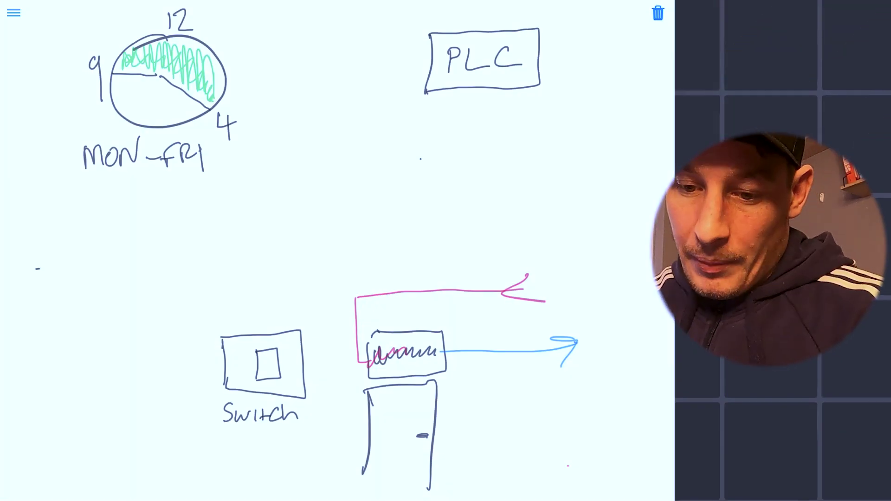
Draw a curved arrow from the MON-FRI clock into the PLC box, redoing the first attempt.
mouse_move(221, 47)
left_mouse_down()
mouse_move(329, 23)
mouse_move(408, 30)
mouse_move(371, 26)
left_mouse_up()
key("ctrl+z")
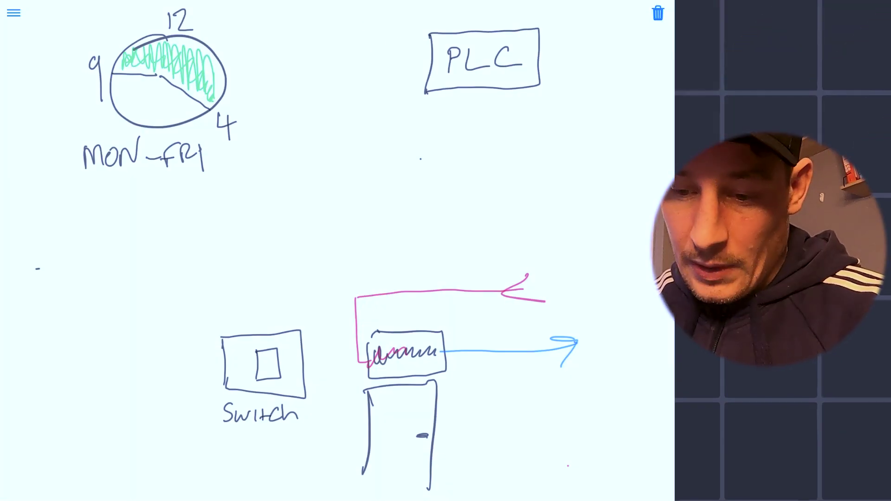
mouse_move(273, 31)
left_mouse_down()
mouse_move(423, 49)
mouse_move(369, 65)
left_mouse_up()
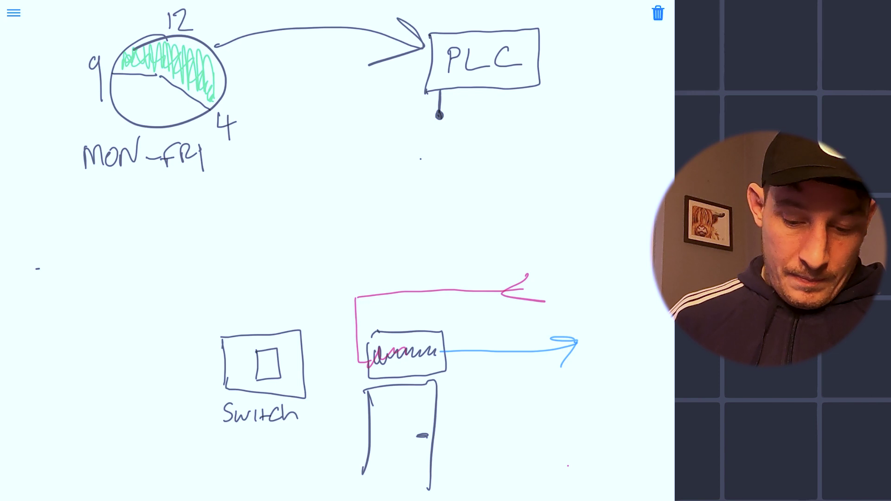
Draw an open relay contact blade and lower terminal below the PLC box.
left_click_drag(439, 115, 457, 150)
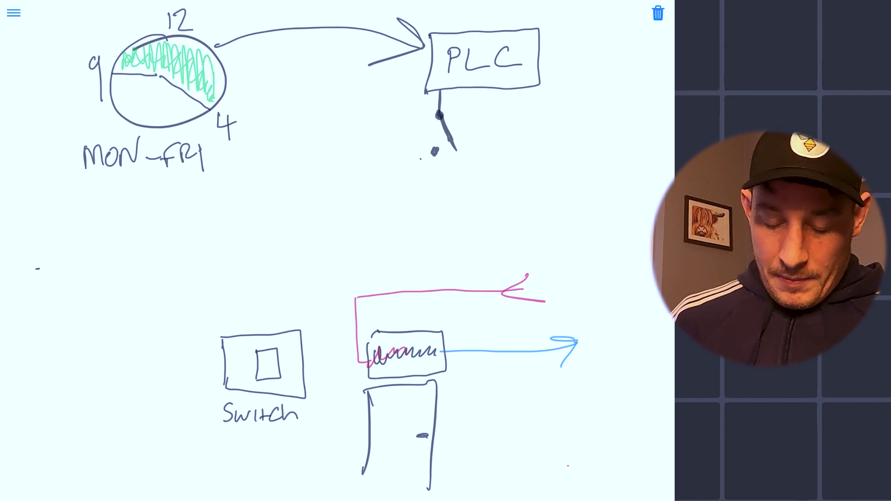
left_click_drag(435, 153, 434, 184)
left_click_drag(551, 1, 549, 19)
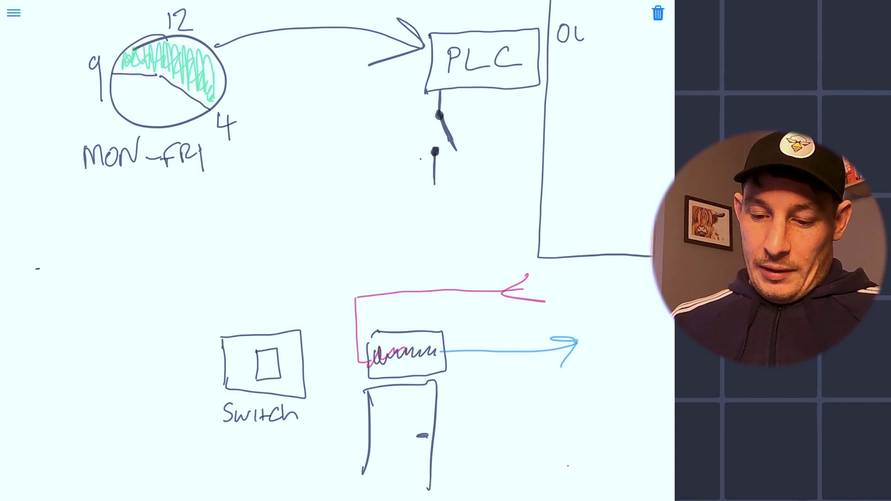
Write the label OUTSIDE at the top right of the board.
left_click_drag(649, 28, 650, 48)
left_click_drag(649, 29, 667, 27)
left_click_drag(650, 38, 662, 38)
left_click_drag(650, 48, 660, 48)
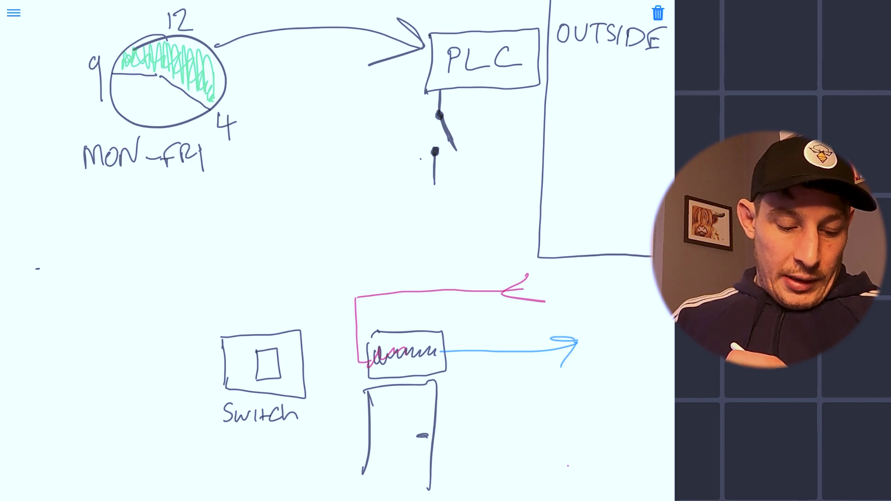
Draw a filled yellow sun with rays and write +15°C NO OPERATION beneath it.
mouse_move(603, 59)
left_mouse_down()
mouse_move(570, 90)
mouse_move(636, 84)
mouse_move(604, 59)
left_mouse_up()
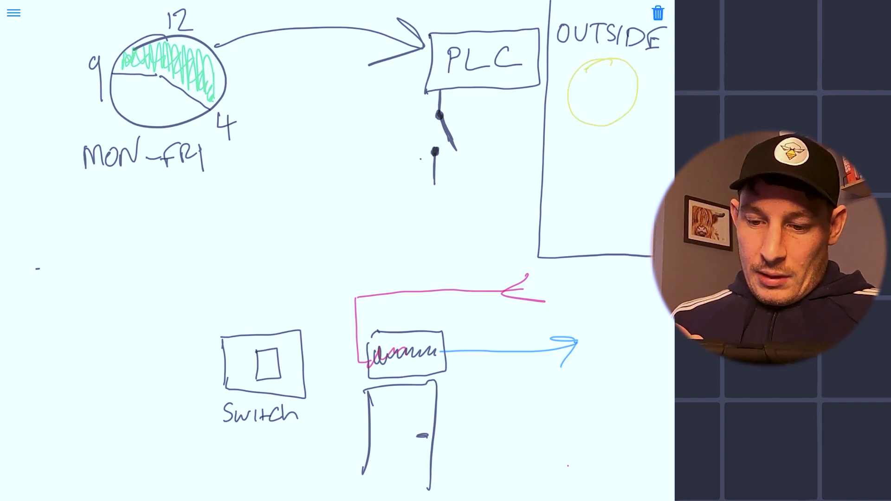
left_click_drag(575, 102, 629, 69)
left_click_drag(571, 42, 581, 52)
left_click_drag(599, 38, 600, 51)
left_click_drag(661, 67, 645, 77)
left_click_drag(636, 123, 627, 118)
left_click_drag(590, 141, 592, 132)
left_click_drag(552, 123, 564, 116)
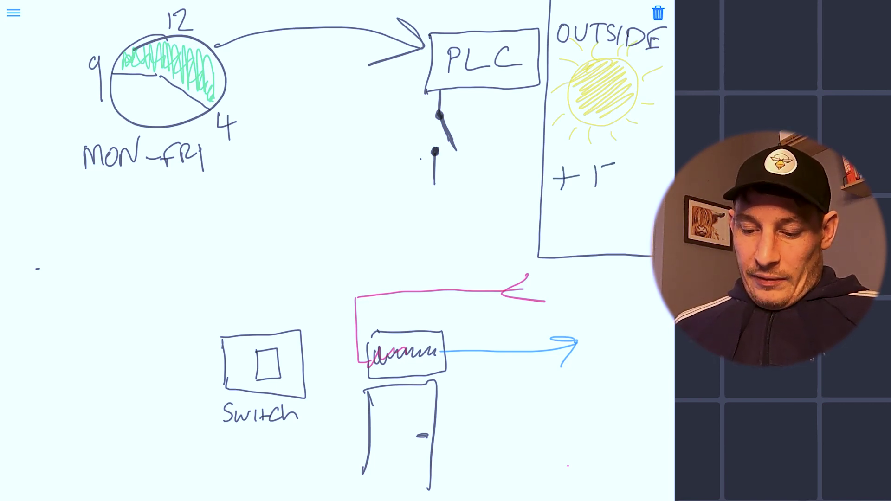
left_click_drag(627, 163, 625, 165)
left_click_drag(644, 169, 645, 186)
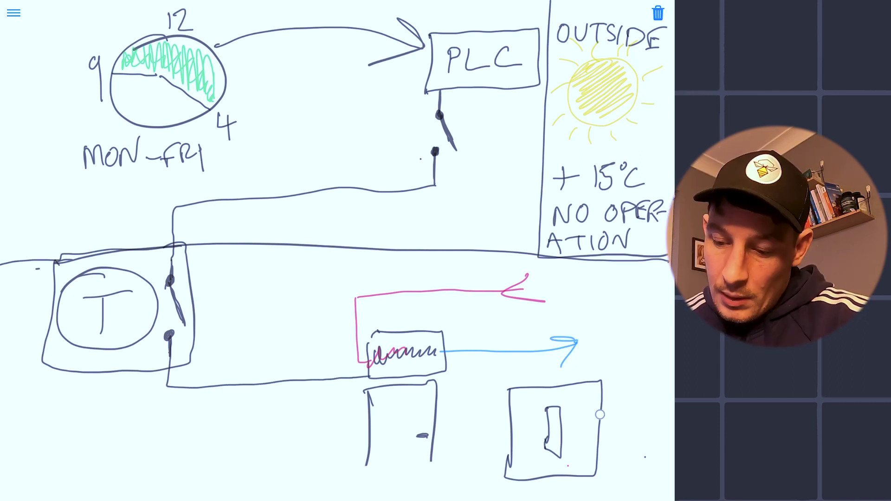
Erase the bottom-right switch and draw a new switch box with toggle under the thermostat.
mouse_move(600, 415)
left_mouse_down()
mouse_move(492, 395)
mouse_move(639, 410)
left_mouse_up()
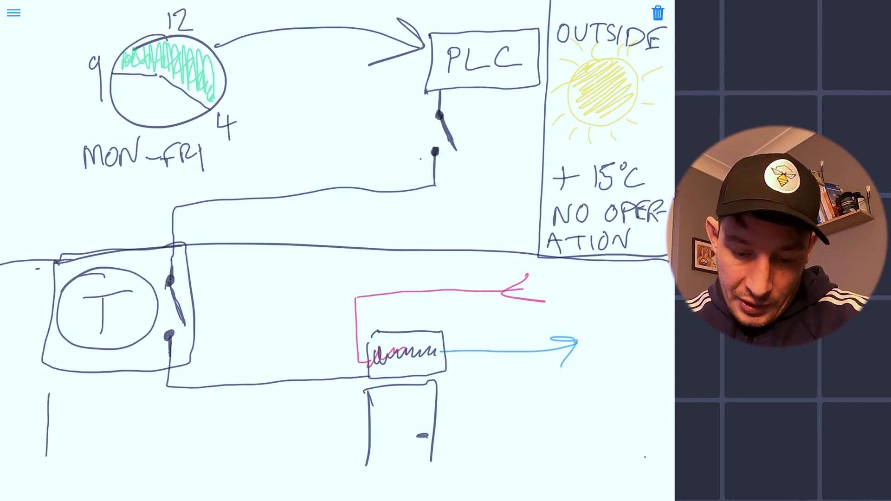
mouse_move(50, 395)
left_mouse_down()
mouse_move(167, 397)
mouse_move(102, 478)
mouse_move(53, 479)
left_mouse_up()
left_click_drag(95, 413, 118, 410)
Write 'Switch' under the new box and mark a junction dot on the heater wire.
left_click_drag(118, 411, 92, 462)
mouse_move(69, 485)
left_mouse_down()
mouse_move(62, 499)
mouse_move(98, 487)
left_mouse_up()
left_click_drag(103, 485, 124, 499)
left_click_drag(134, 486, 130, 498)
left_click_drag(135, 480, 143, 499)
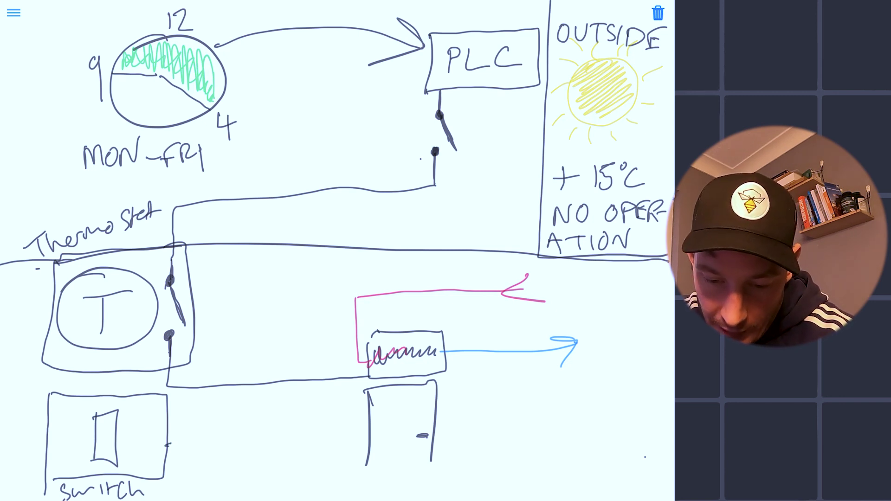
left_click_drag(301, 377, 304, 383)
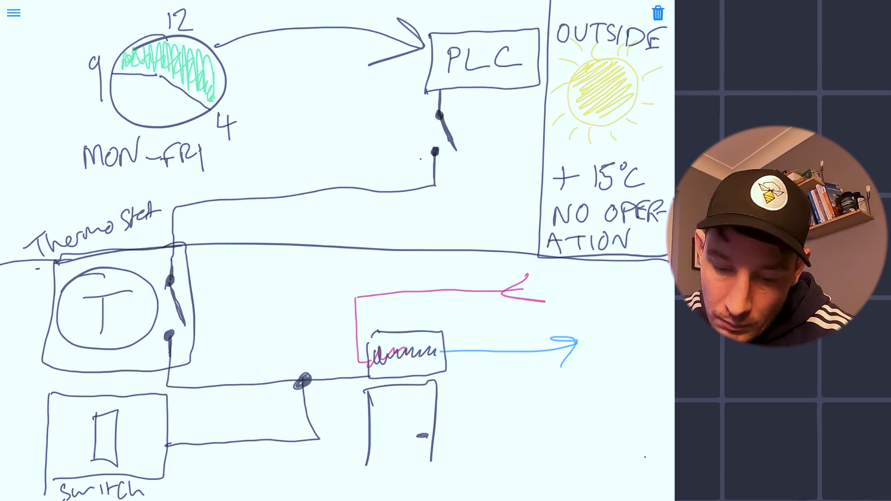